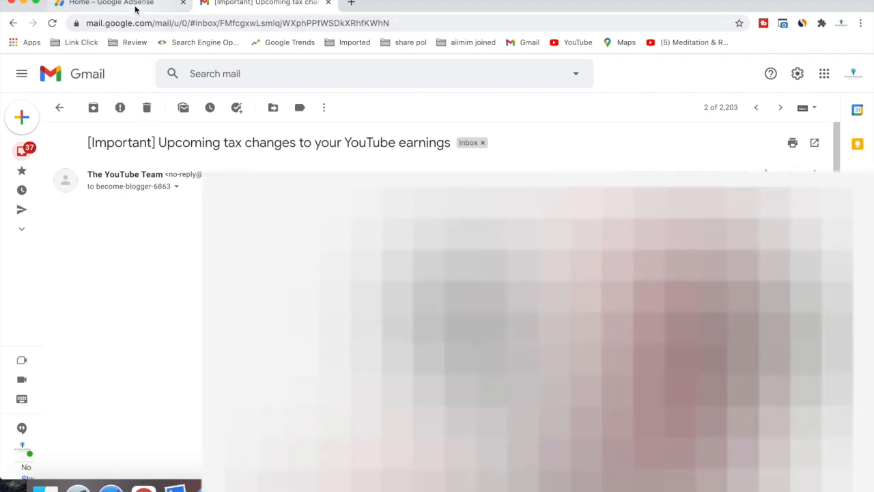
Step: Leave the YouTube tax email and switch to the Google AdSense home page tab
{"action": "left_click", "coordinate": [135, 5]}
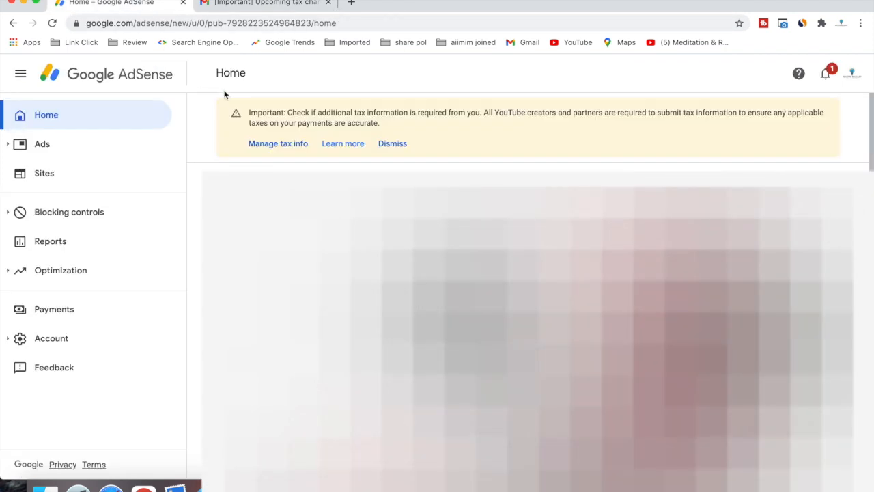
Step: Read the home-page tax notice, open Manage tax info, and start adding United States tax info
{"action": "left_click_drag", "start_coordinate": [250, 112], "coordinate": [389, 125]}
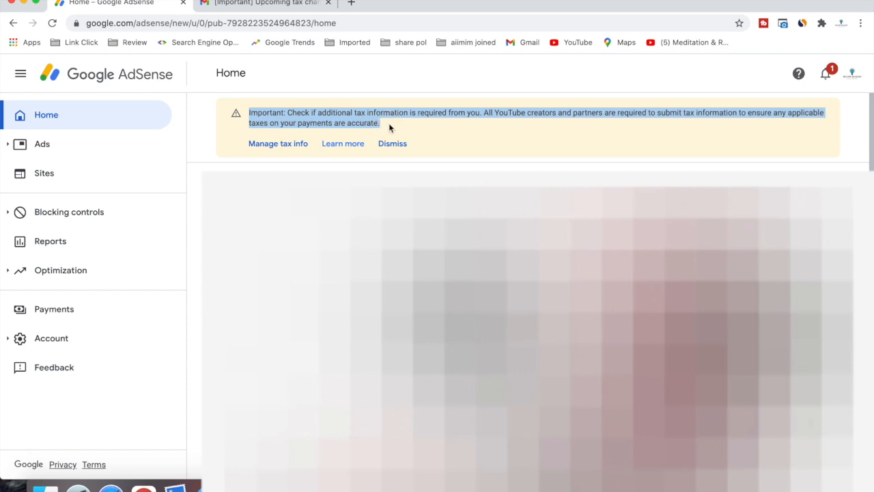
{"action": "left_click", "coordinate": [388, 123]}
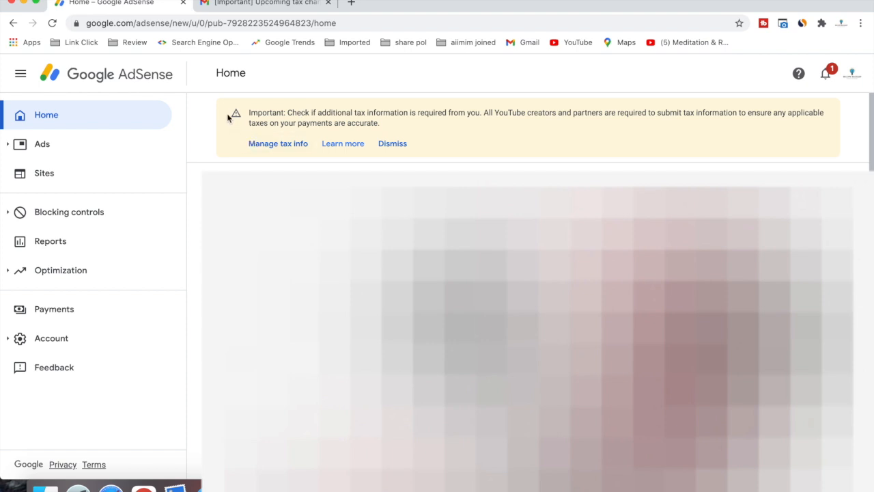
{"action": "left_click", "coordinate": [260, 146]}
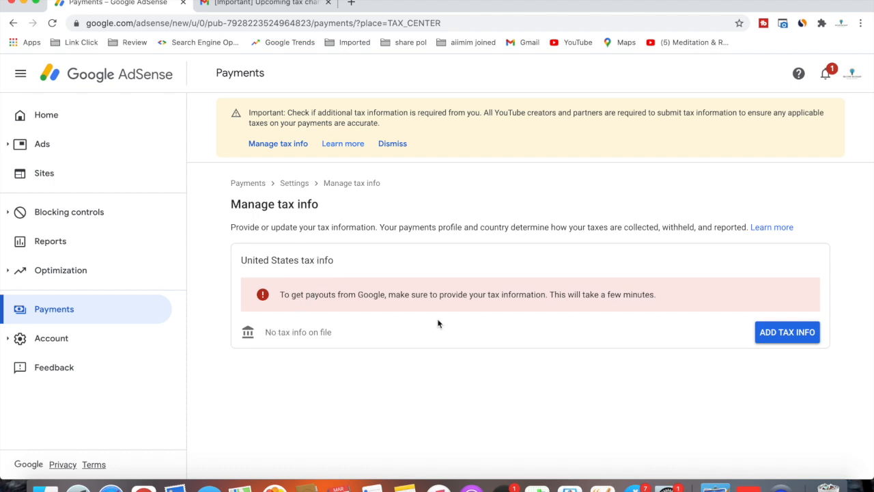
{"action": "left_click", "coordinate": [772, 335]}
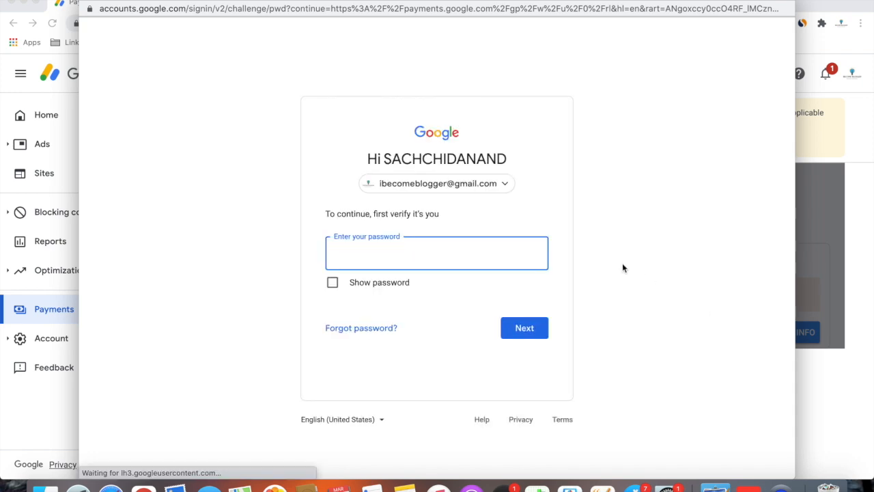
Step: Verify the account by entering its password to reach the account-type question
{"action": "type", "text": "•••••••••"}
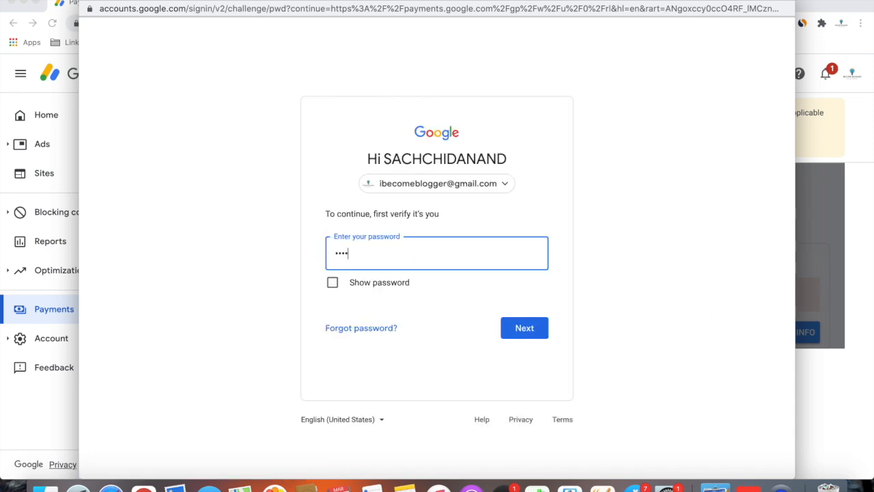
{"action": "type", "text": "••"}
{"action": "left_click", "coordinate": [523, 329]}
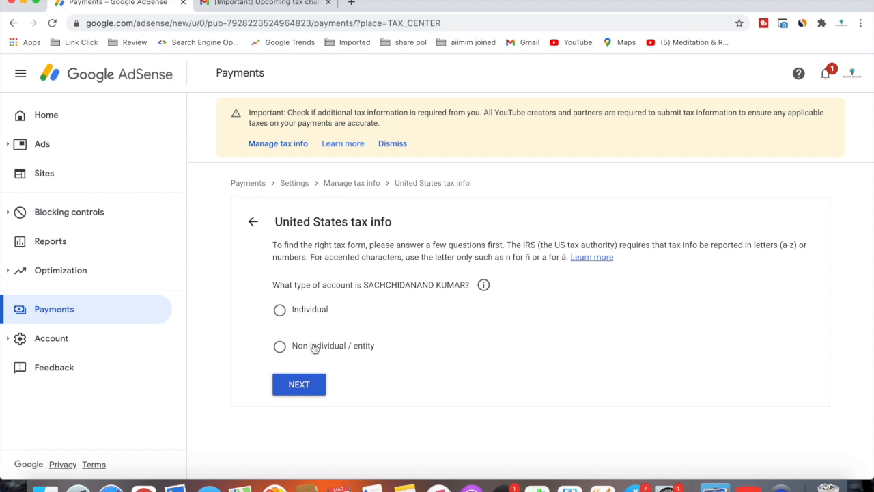
Step: Answer the questionnaire as an Individual who is not a US citizen or resident
{"action": "left_click", "coordinate": [279, 310]}
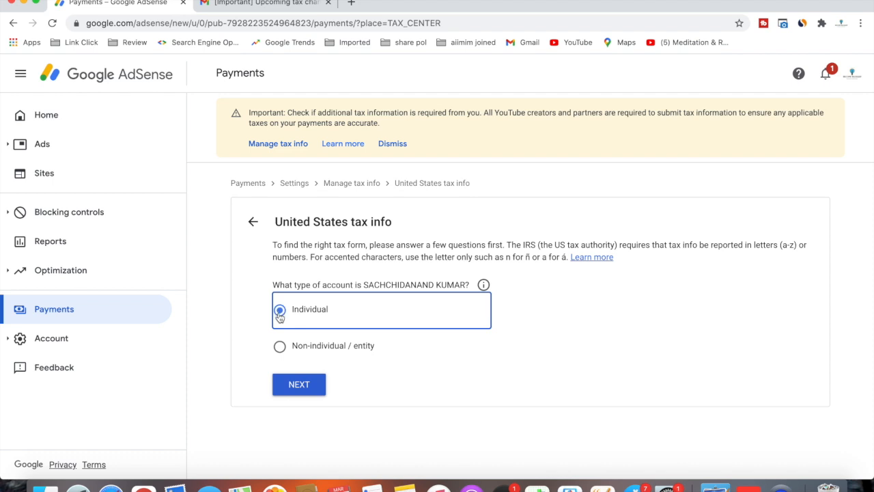
{"action": "left_click", "coordinate": [297, 385]}
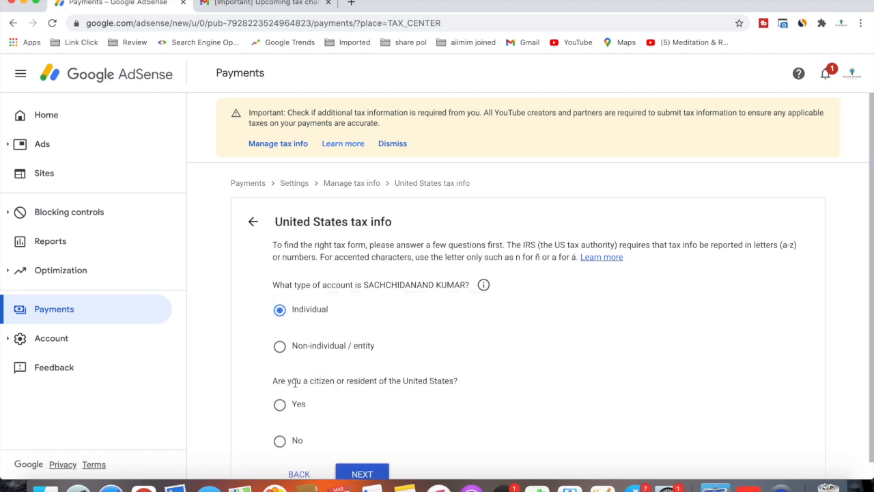
{"action": "scroll", "coordinate": [295, 382], "scroll_direction": "down", "scroll_amount": 1}
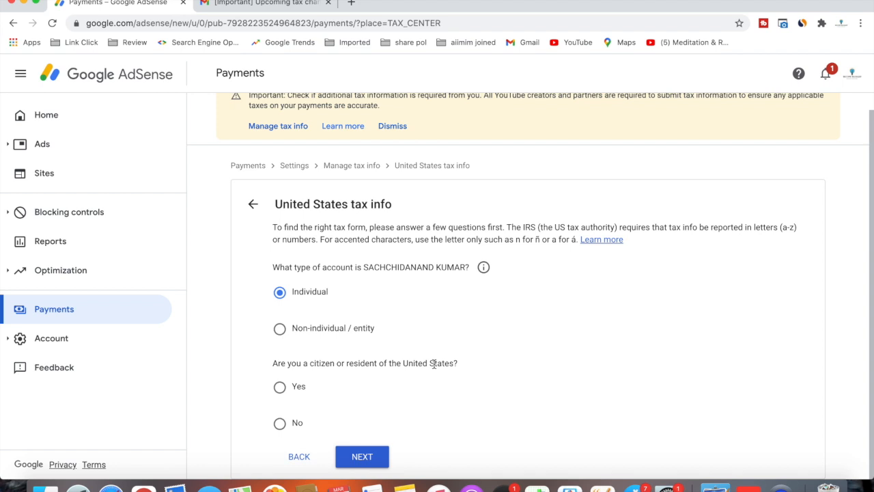
{"action": "left_click", "coordinate": [280, 424]}
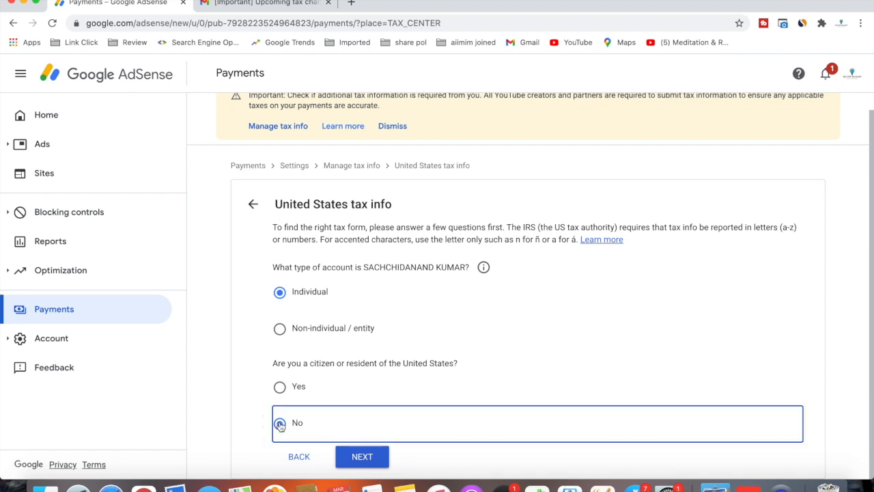
{"action": "left_click", "coordinate": [362, 456]}
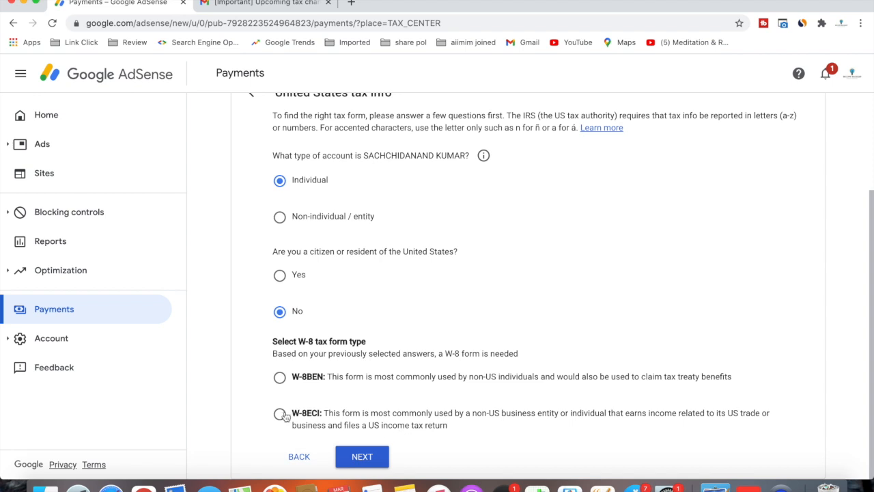
Step: Choose the W-8BEN form, start it, and check what the DBA name field means
{"action": "left_click", "coordinate": [280, 379]}
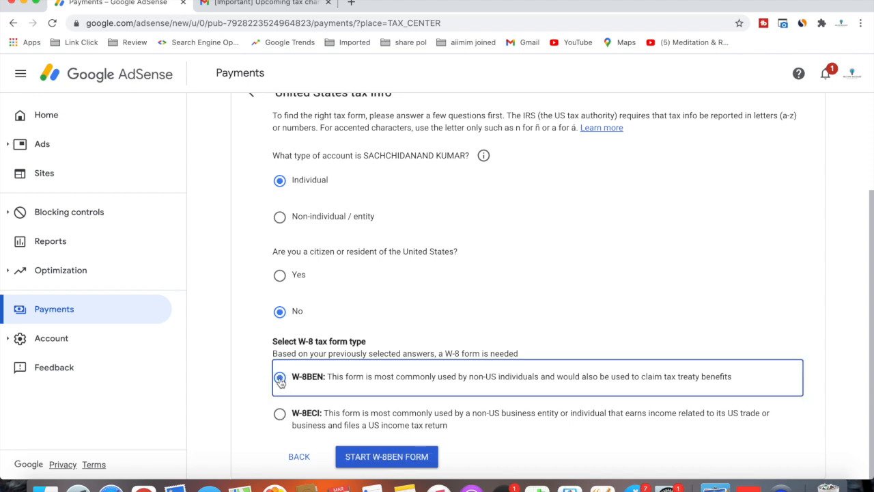
{"action": "left_click", "coordinate": [381, 456]}
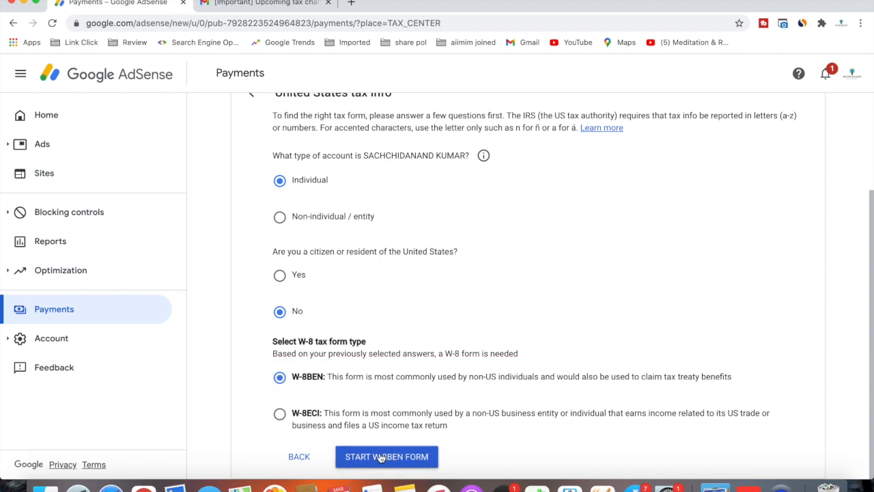
{"action": "left_click", "coordinate": [620, 235]}
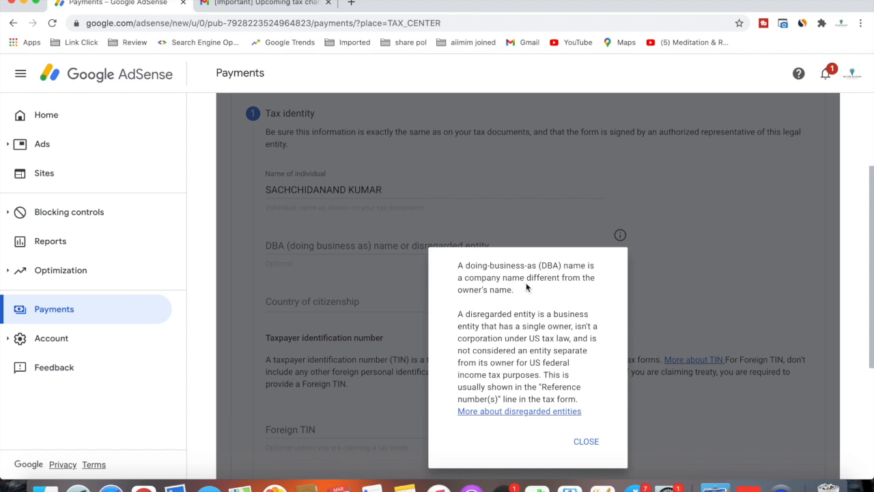
Step: Dismiss the DBA explanation and set Country of citizenship to India
{"action": "left_click", "coordinate": [653, 268]}
{"action": "left_click", "coordinate": [586, 440]}
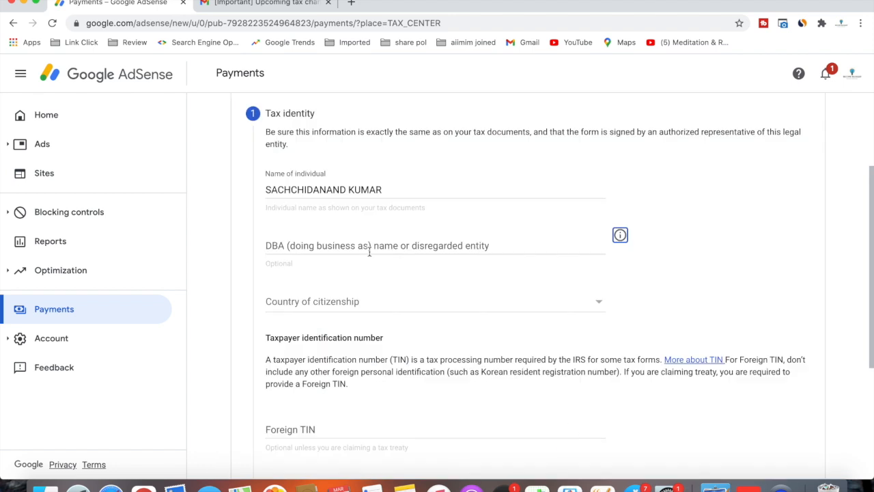
{"action": "scroll", "coordinate": [268, 266], "scroll_direction": "down", "scroll_amount": 2}
{"action": "left_click", "coordinate": [292, 232]}
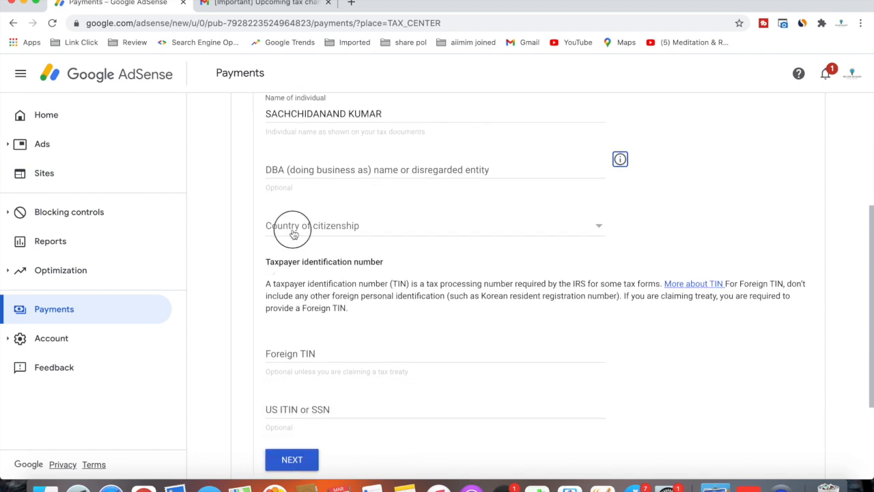
{"action": "scroll", "coordinate": [341, 401], "scroll_direction": "down", "scroll_amount": 10}
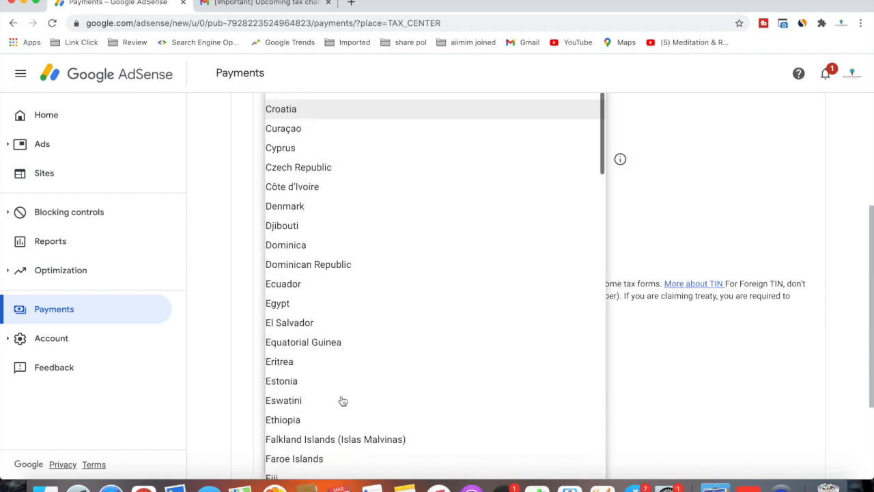
{"action": "scroll", "coordinate": [342, 401], "scroll_direction": "down", "scroll_amount": 10}
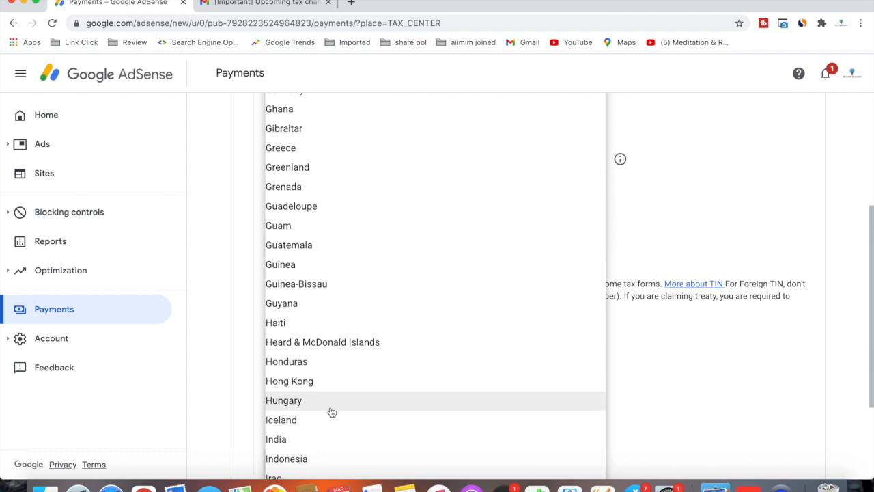
{"action": "left_click", "coordinate": [332, 439]}
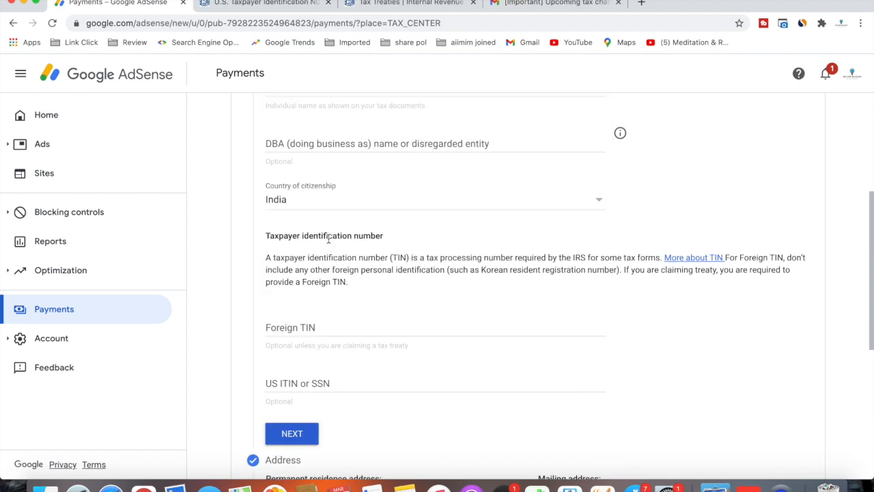
Step: Enter the foreign TIN and continue to the Address step
{"action": "left_click", "coordinate": [294, 329]}
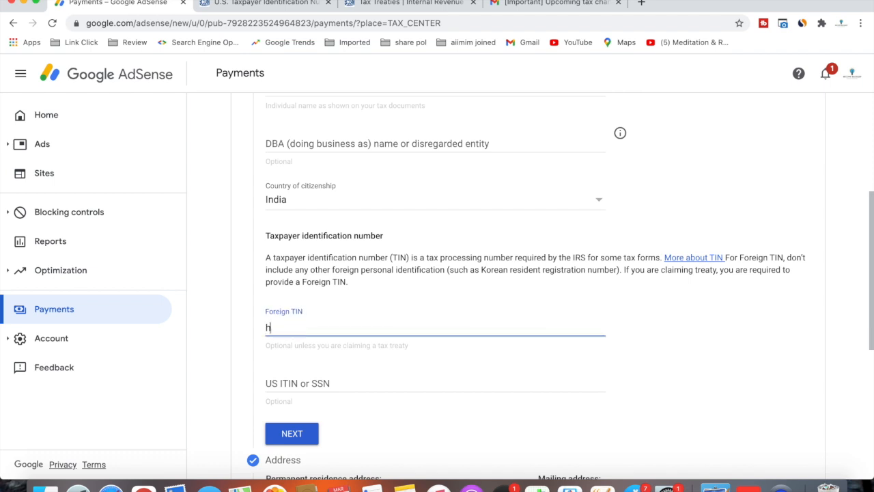
{"action": "key", "text": "Return"}
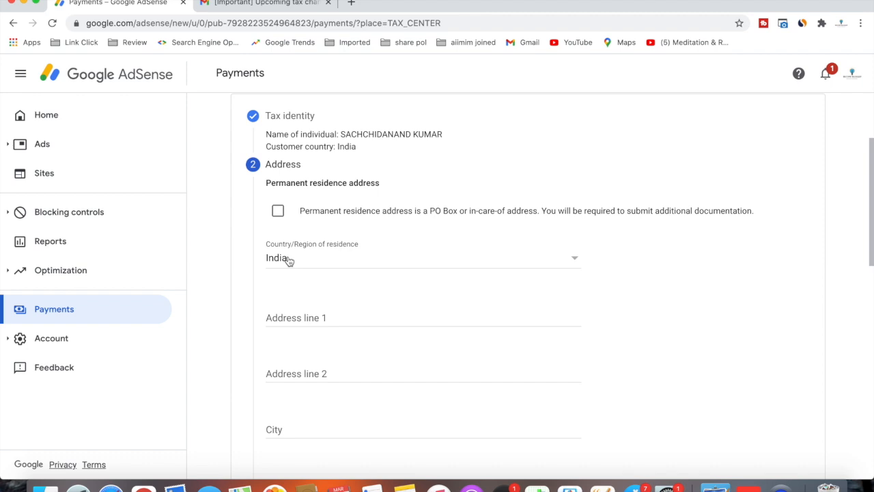
Step: Fill in the residence address and state, mark the mailing address as the same, and continue
{"action": "left_click", "coordinate": [296, 318]}
{"action": "scroll", "coordinate": [301, 288], "scroll_direction": "down", "scroll_amount": 5}
{"action": "left_click", "coordinate": [282, 333]}
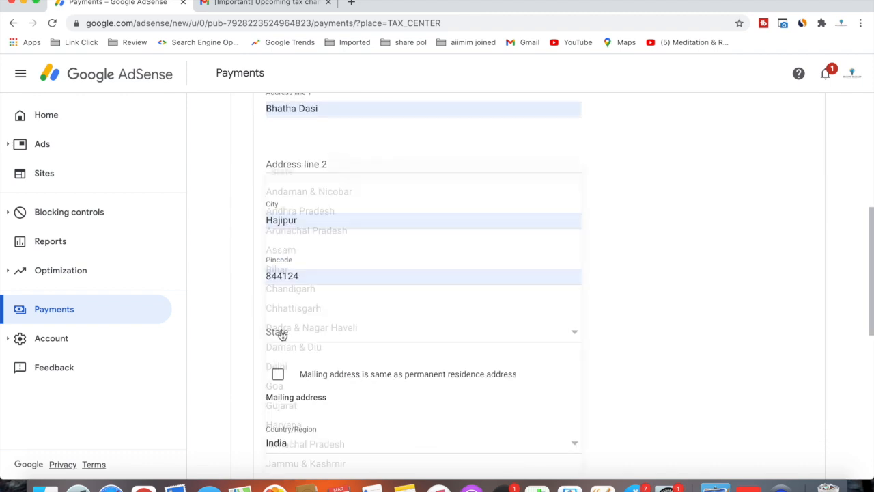
{"action": "left_click", "coordinate": [308, 272]}
{"action": "left_click", "coordinate": [278, 373]}
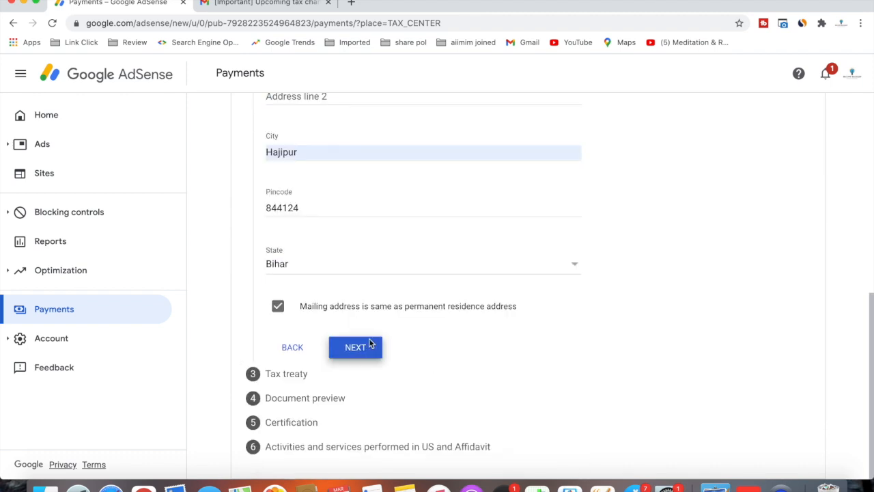
{"action": "left_click", "coordinate": [371, 343]}
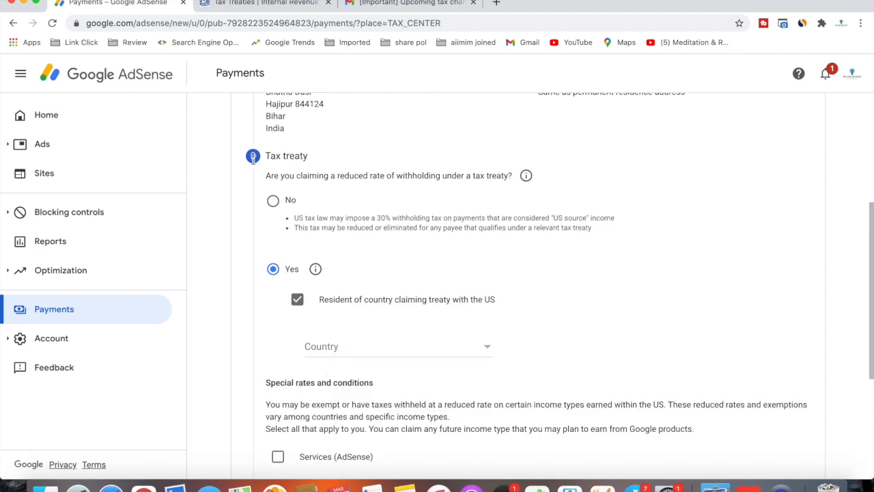
Step: Claim reduced treaty withholding as a resident of treaty country India
{"action": "left_click", "coordinate": [276, 278]}
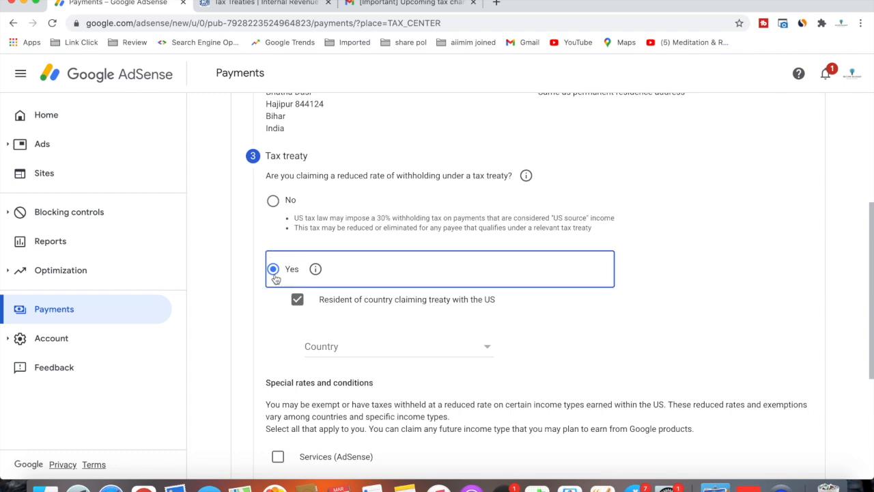
{"action": "left_click", "coordinate": [298, 300]}
{"action": "left_click", "coordinate": [298, 302]}
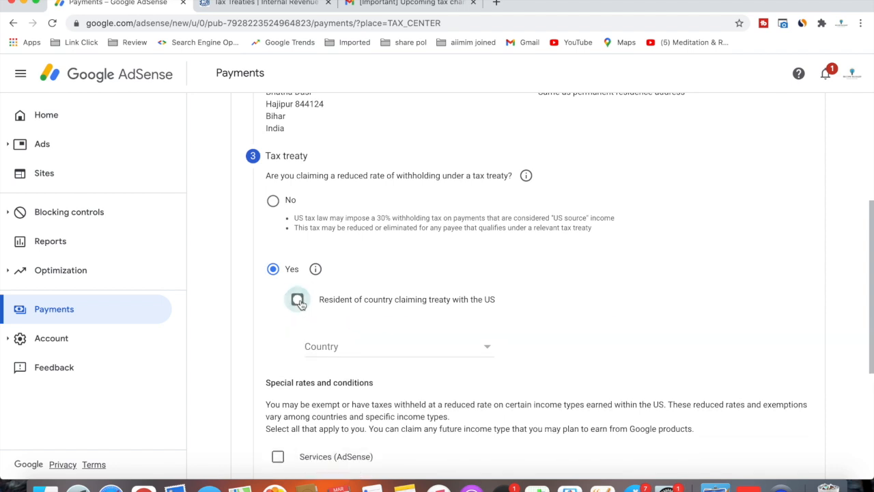
{"action": "left_click", "coordinate": [333, 346]}
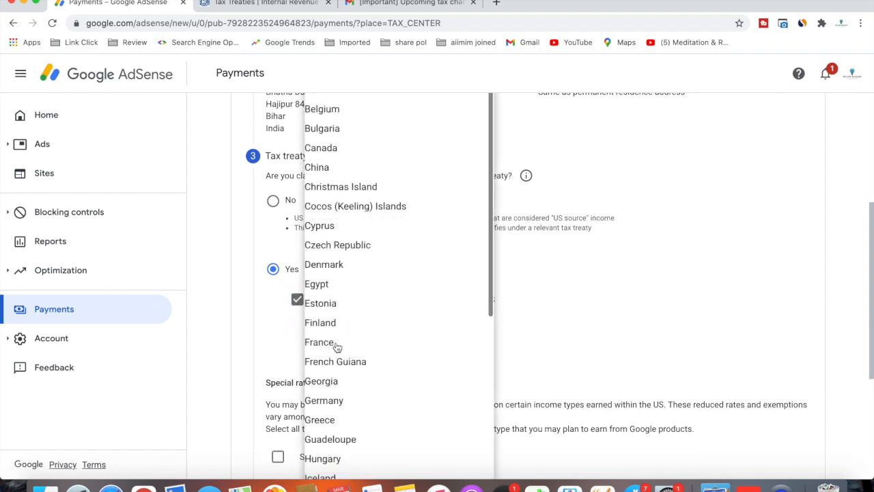
{"action": "scroll", "coordinate": [334, 345], "scroll_direction": "down", "scroll_amount": 5}
{"action": "scroll", "coordinate": [338, 345], "scroll_direction": "down", "scroll_amount": 4}
{"action": "scroll", "coordinate": [318, 342], "scroll_direction": "up", "scroll_amount": 6}
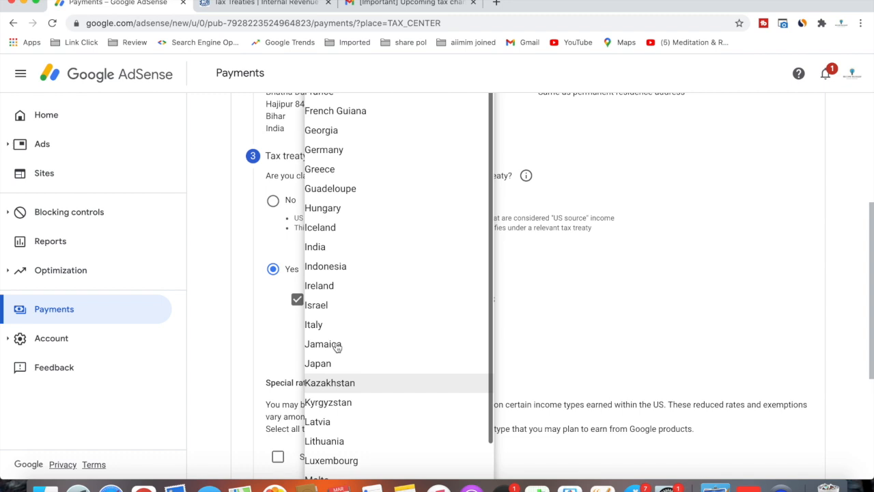
{"action": "left_click", "coordinate": [314, 249]}
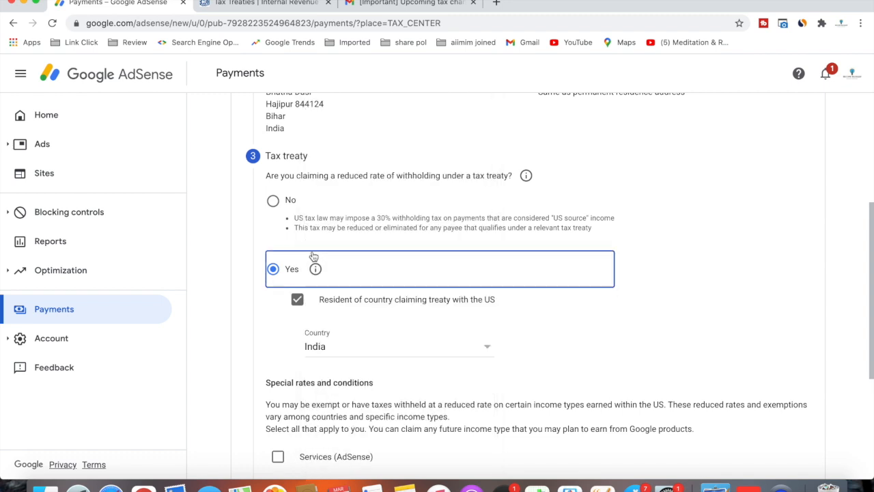
Step: Claim Services (AdSense) at the 0% reduced rate and confirm meeting the treaty terms
{"action": "scroll", "coordinate": [276, 389], "scroll_direction": "down", "scroll_amount": 5}
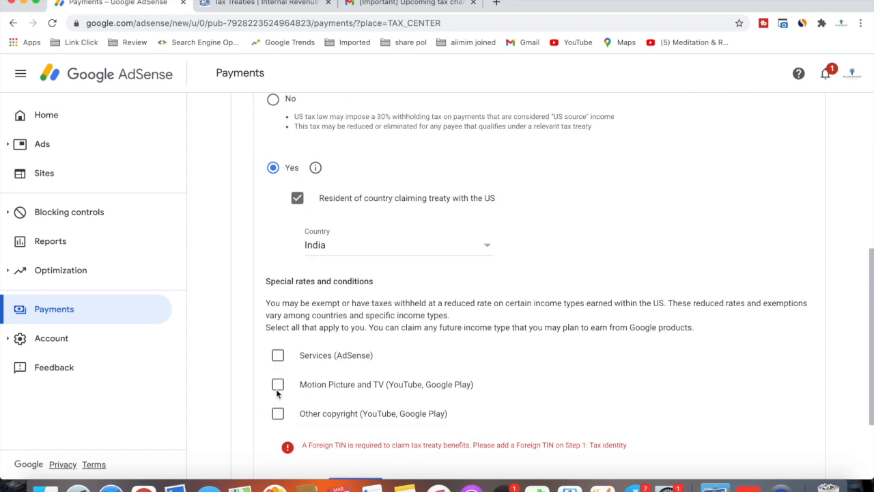
{"action": "left_click", "coordinate": [278, 258]}
{"action": "scroll", "coordinate": [301, 205], "scroll_direction": "down", "scroll_amount": 1}
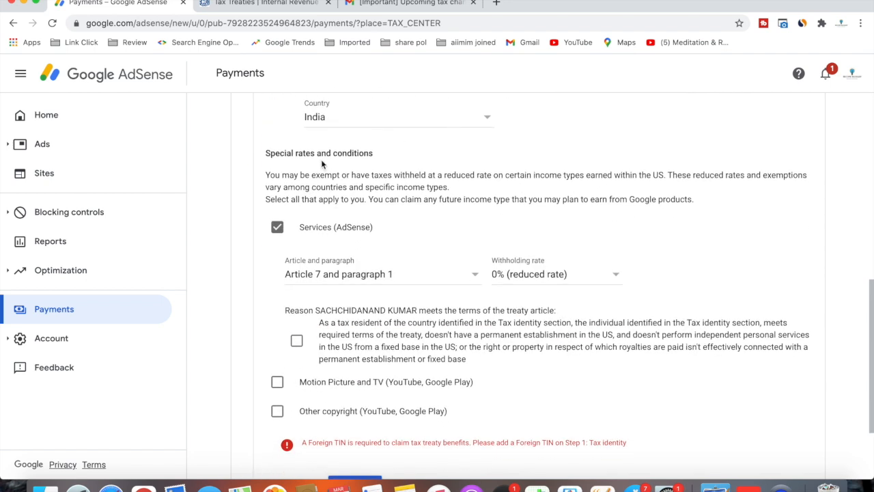
{"action": "scroll", "coordinate": [348, 158], "scroll_direction": "down", "scroll_amount": 1}
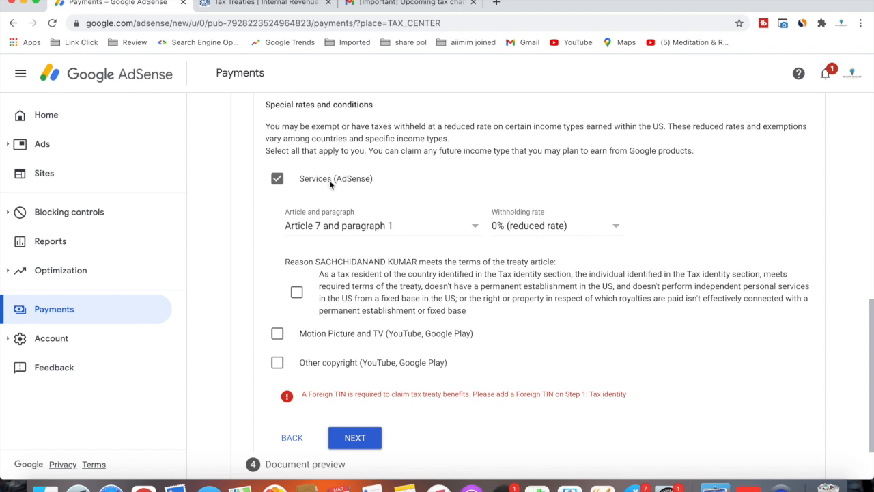
{"action": "left_click", "coordinate": [507, 229]}
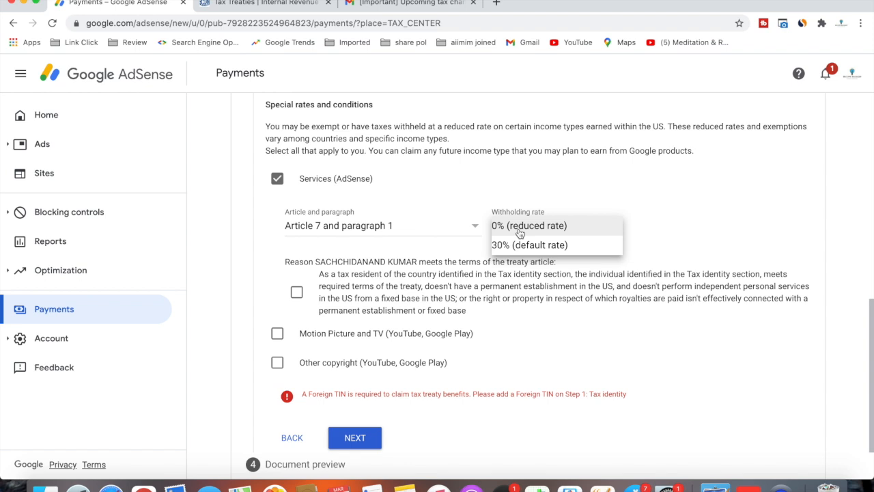
{"action": "left_click", "coordinate": [519, 229]}
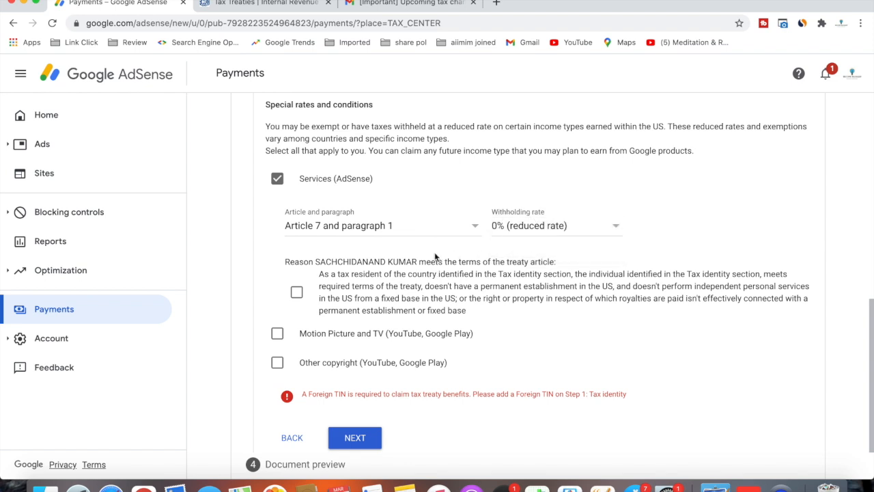
{"action": "left_click", "coordinate": [295, 299]}
{"action": "scroll", "coordinate": [294, 301], "scroll_direction": "down", "scroll_amount": 2}
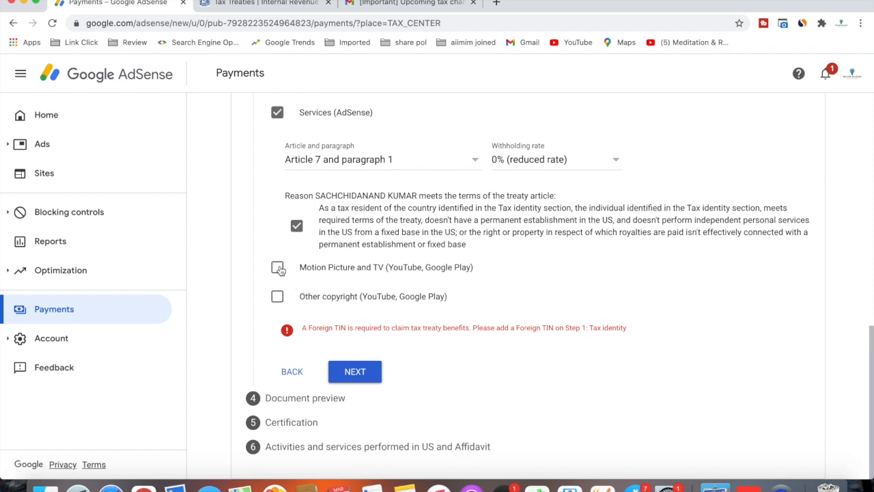
Step: Claim Motion Picture and TV under Article 12 paragraph 2A II at 15%, confirming the treaty reason
{"action": "left_click", "coordinate": [278, 267]}
{"action": "left_click", "coordinate": [341, 318]}
{"action": "left_click", "coordinate": [341, 333]}
{"action": "left_click", "coordinate": [519, 319]}
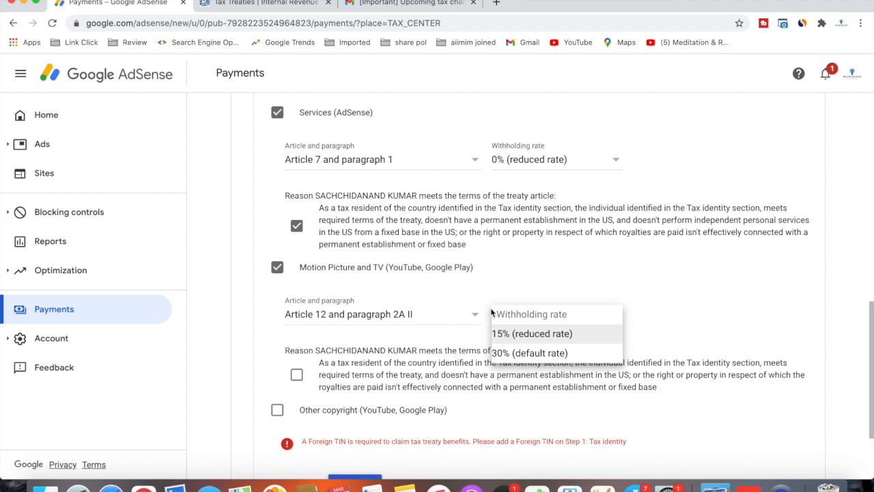
{"action": "left_click", "coordinate": [532, 334]}
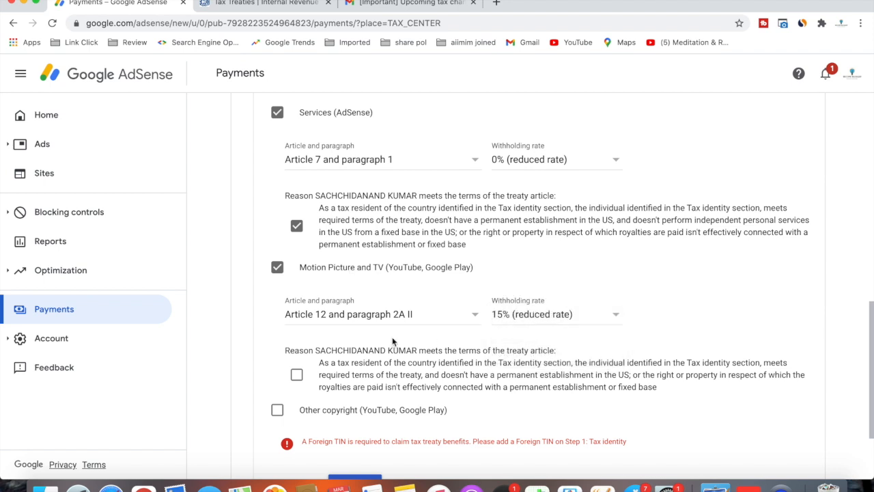
{"action": "scroll", "coordinate": [392, 337], "scroll_direction": "down", "scroll_amount": 1}
{"action": "left_click", "coordinate": [293, 325]}
{"action": "left_click", "coordinate": [295, 324]}
{"action": "left_click", "coordinate": [295, 324]}
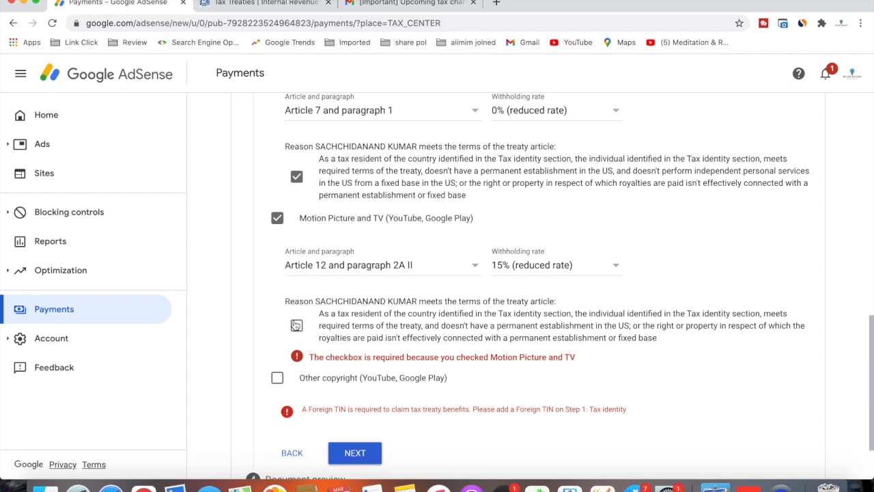
{"action": "scroll", "coordinate": [292, 324], "scroll_direction": "down", "scroll_amount": 2}
Step: Claim Other copyright under Article 12 paragraph 2A II at 15%, confirm it, and continue to preview
{"action": "left_click", "coordinate": [276, 297]}
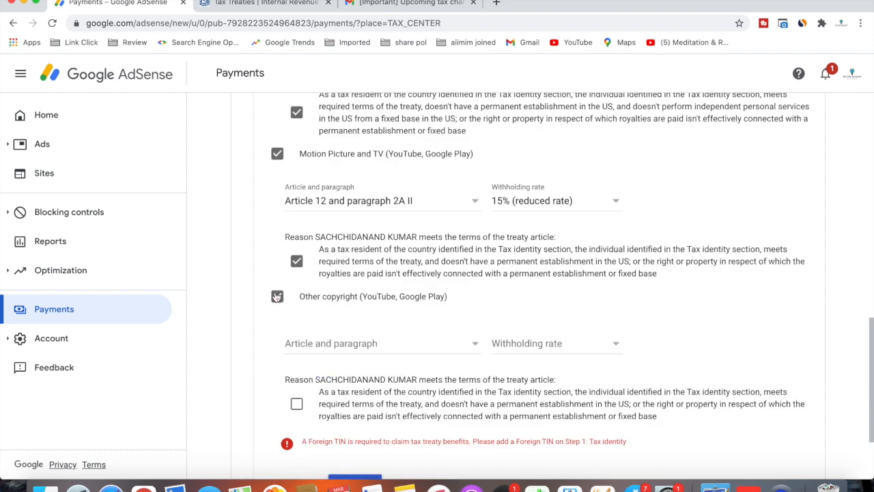
{"action": "left_click", "coordinate": [323, 346]}
{"action": "left_click", "coordinate": [386, 363]}
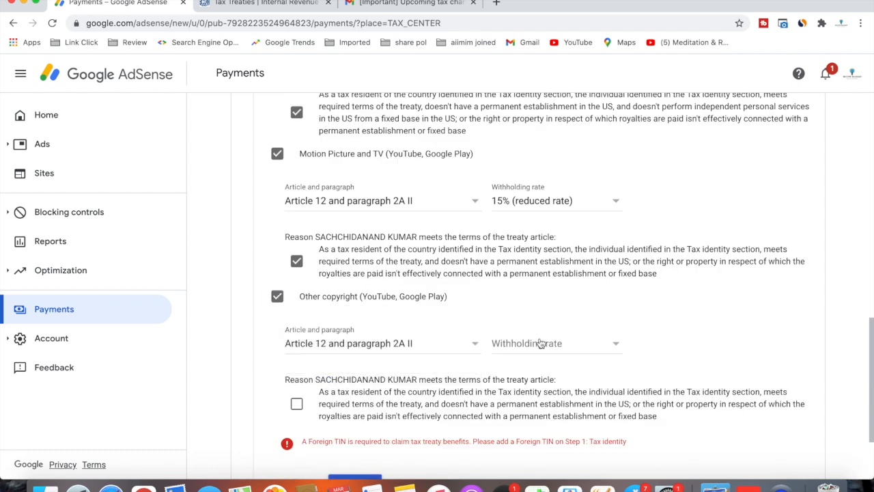
{"action": "left_click", "coordinate": [540, 344]}
{"action": "left_click", "coordinate": [531, 365]}
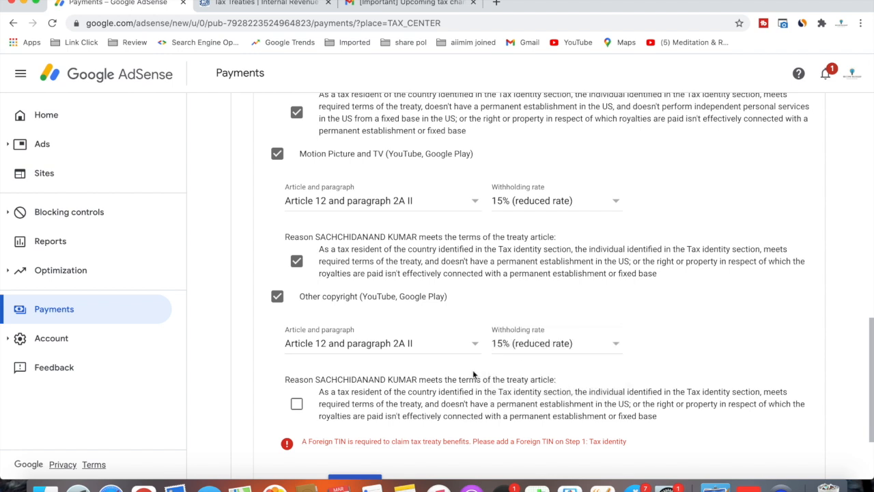
{"action": "left_click", "coordinate": [296, 404]}
{"action": "scroll", "coordinate": [324, 331], "scroll_direction": "up", "scroll_amount": 3}
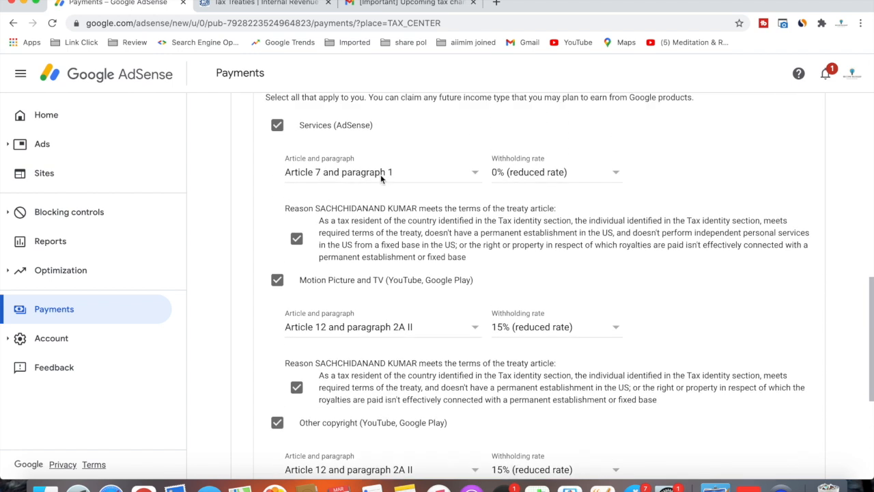
{"action": "scroll", "coordinate": [370, 302], "scroll_direction": "down", "scroll_amount": 3}
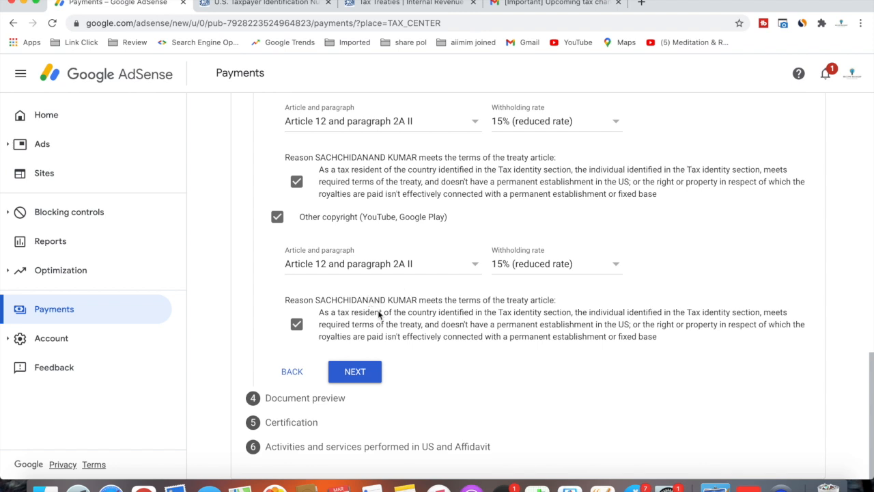
{"action": "left_click", "coordinate": [368, 371]}
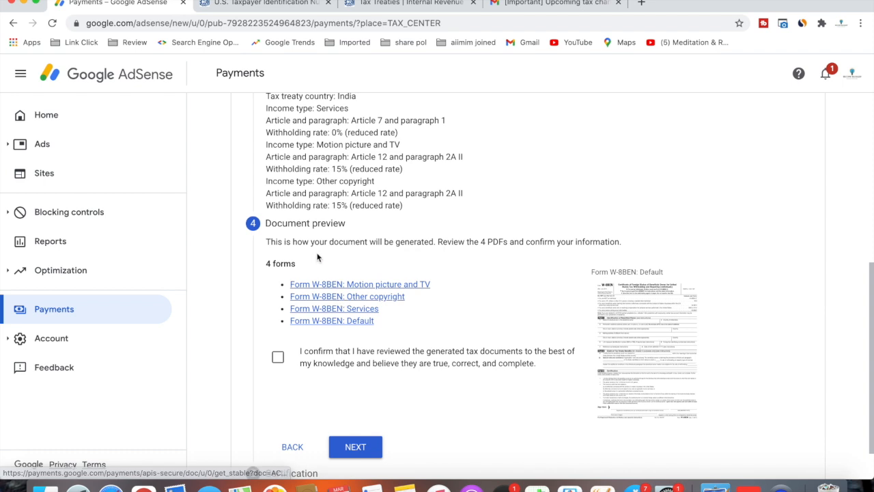
Step: Open and review the Motion picture, Other copyright, Services and Default W-8BEN PDFs
{"action": "left_click", "coordinate": [407, 287]}
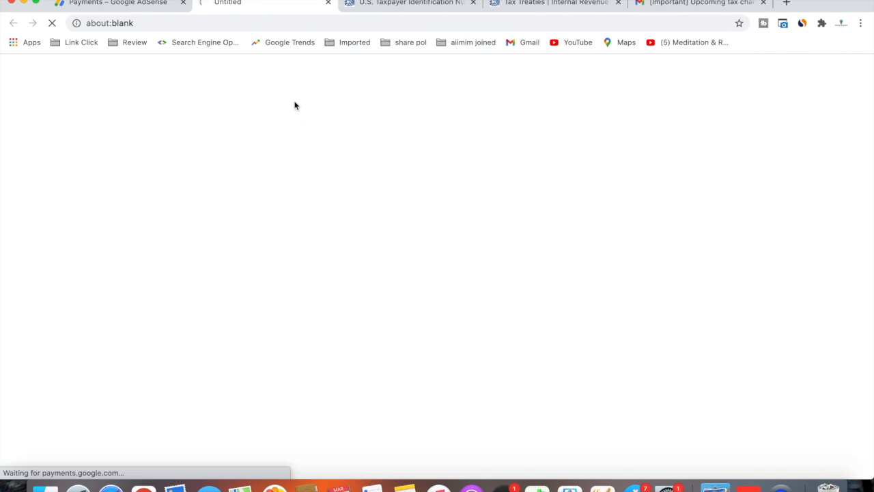
{"action": "left_click", "coordinate": [162, 6]}
{"action": "left_click", "coordinate": [307, 295]}
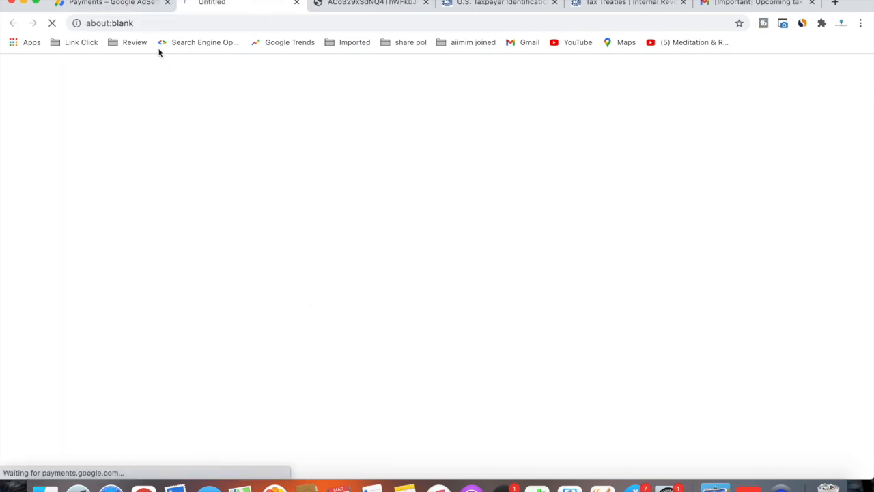
{"action": "left_click", "coordinate": [137, 5]}
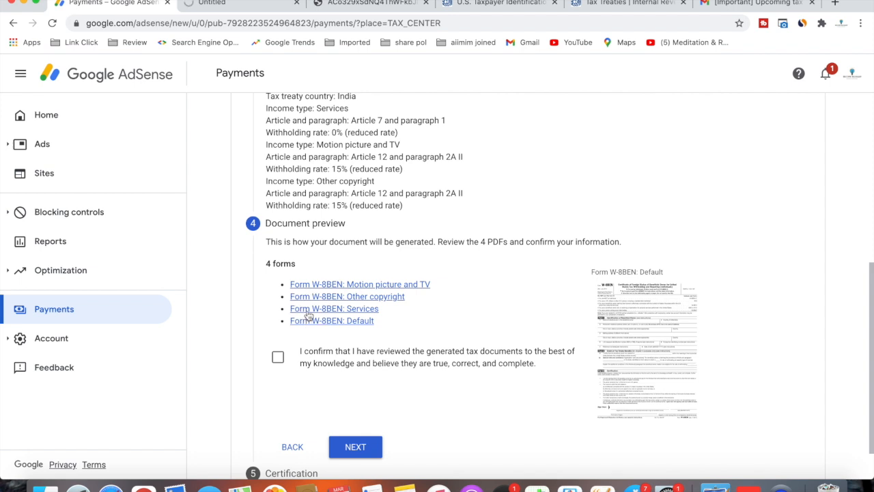
{"action": "left_click", "coordinate": [307, 315]}
{"action": "left_click", "coordinate": [125, 7]}
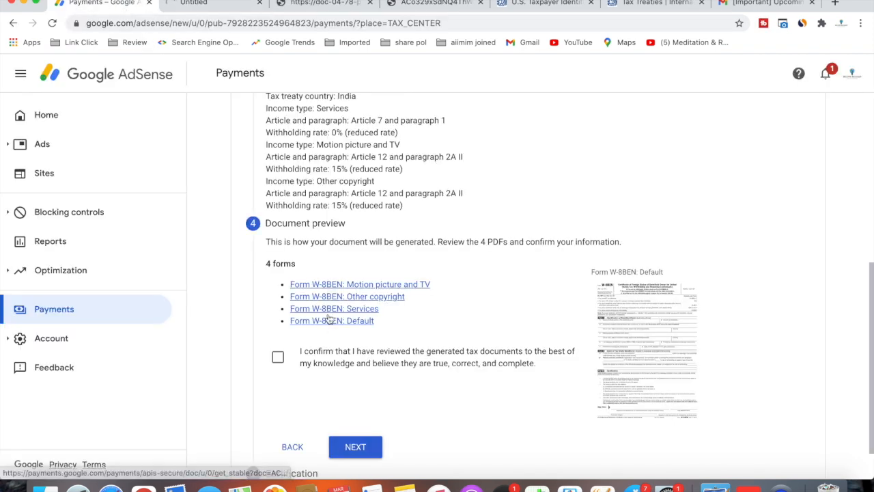
{"action": "left_click", "coordinate": [329, 320]}
{"action": "left_click", "coordinate": [93, 5]}
Step: Confirm the documents were reviewed and proceed to Certification
{"action": "left_click", "coordinate": [277, 358]}
{"action": "scroll", "coordinate": [366, 387], "scroll_direction": "down", "scroll_amount": 2}
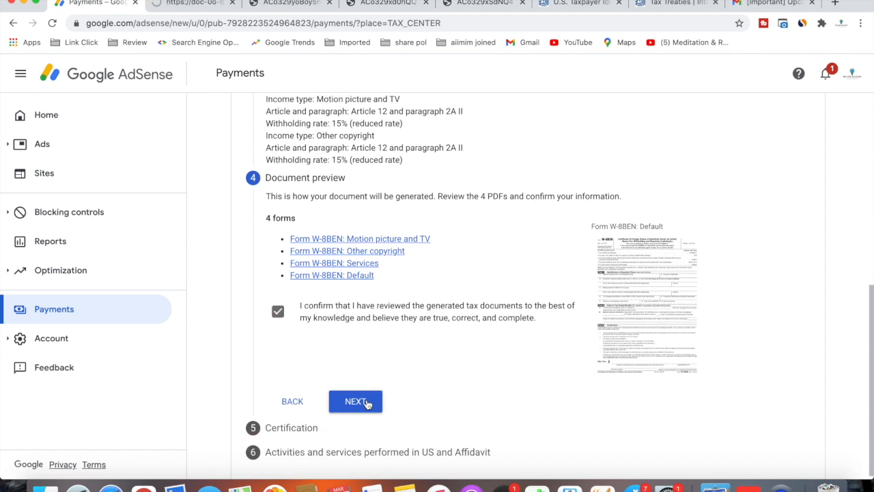
{"action": "left_click", "coordinate": [367, 402]}
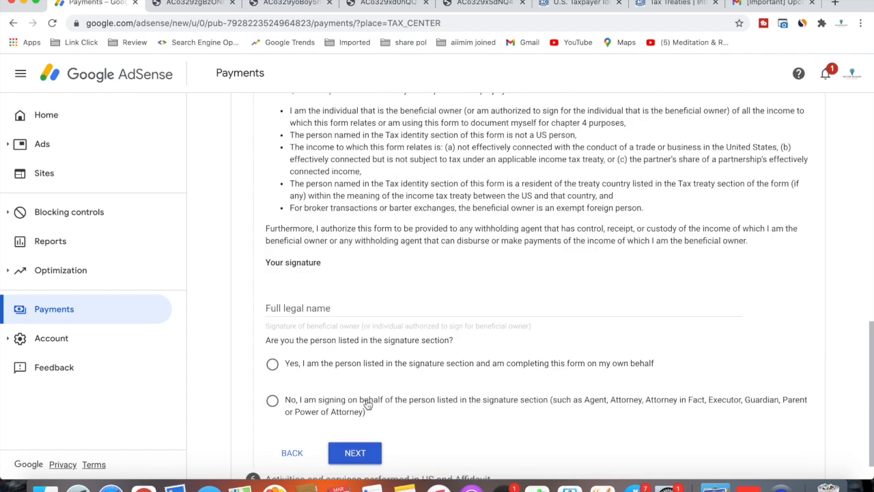
Step: Sign the certification by entering the owner's full legal name and submit it
{"action": "left_click", "coordinate": [339, 293]}
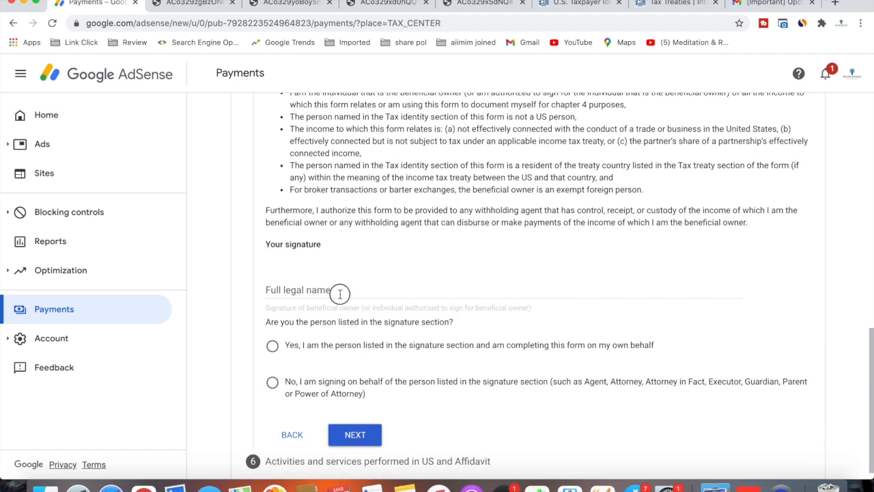
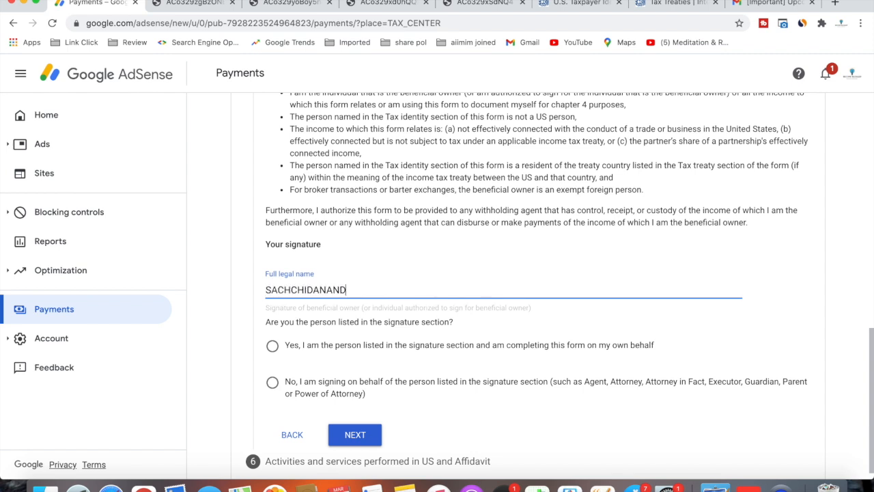
{"action": "key", "text": "Return"}
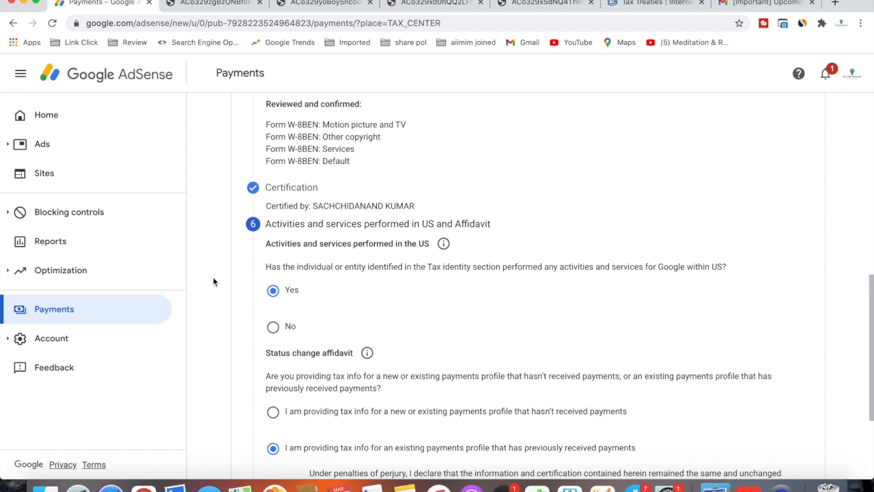
Step: Declare no US activities and certify all services are performed outside the US
{"action": "left_click", "coordinate": [272, 327]}
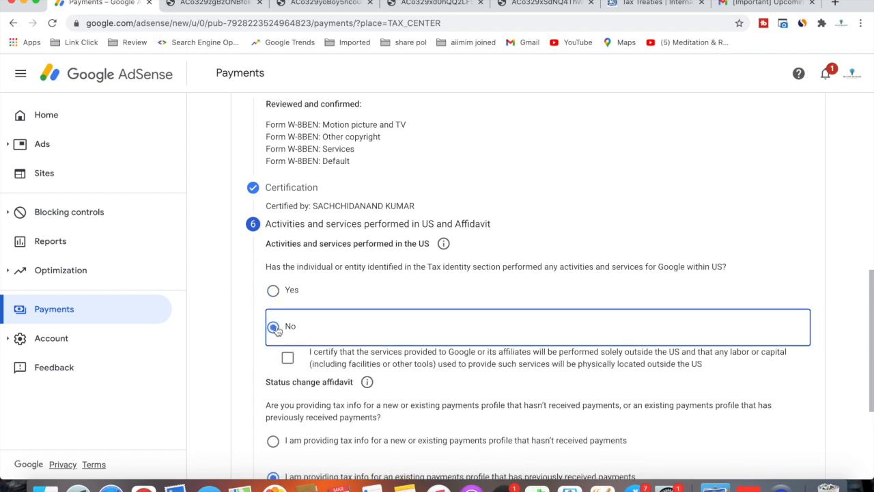
{"action": "scroll", "coordinate": [277, 327], "scroll_direction": "down", "scroll_amount": 1}
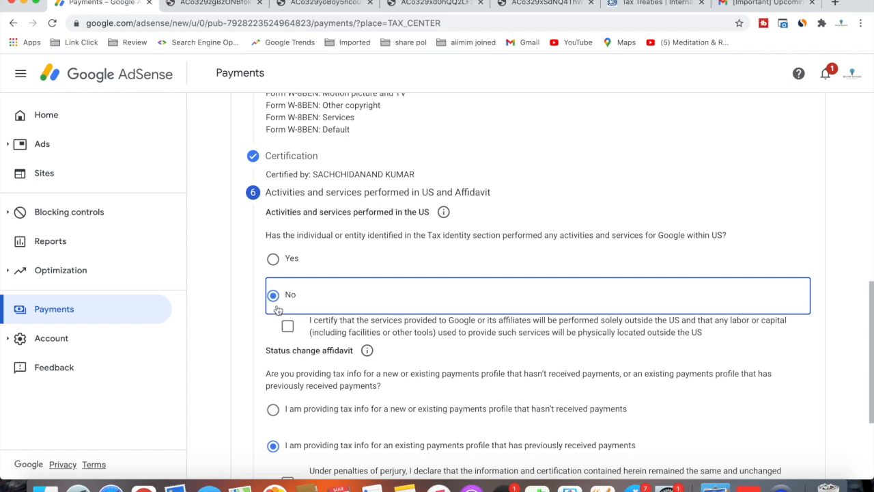
{"action": "left_click", "coordinate": [288, 326]}
{"action": "scroll", "coordinate": [244, 337], "scroll_direction": "down", "scroll_amount": 2}
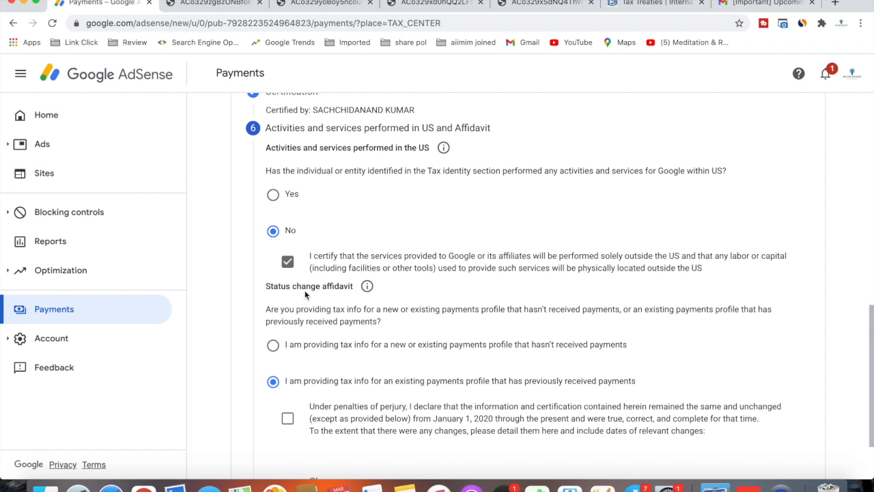
{"action": "scroll", "coordinate": [305, 293], "scroll_direction": "down", "scroll_amount": 1}
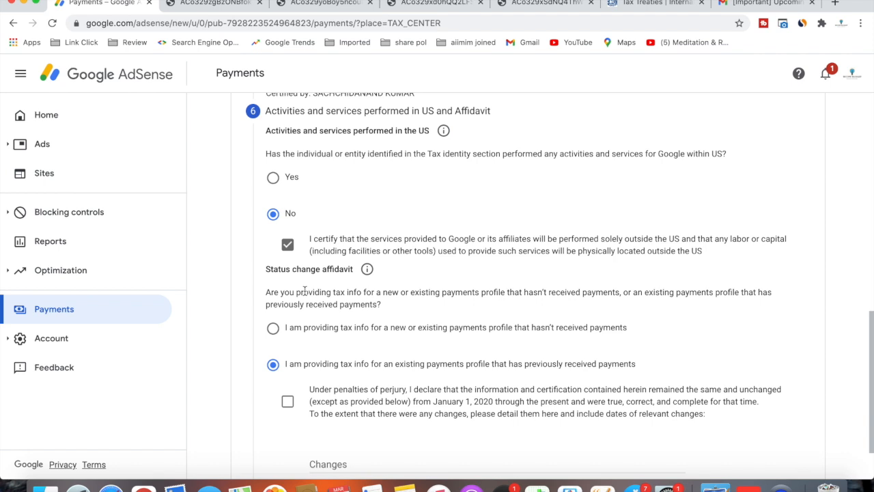
{"action": "scroll", "coordinate": [306, 292], "scroll_direction": "down", "scroll_amount": 3}
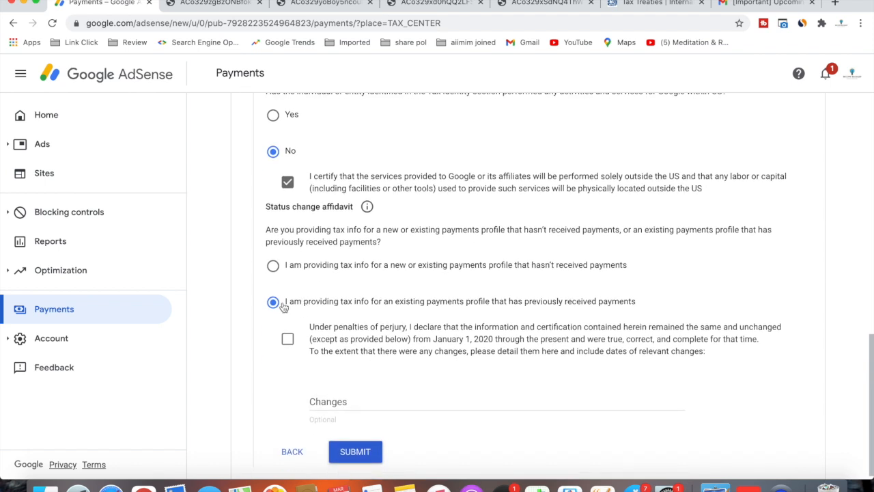
Step: Keep the existing payments profile, affirm the tax information is unchanged, and submit the form
{"action": "left_click", "coordinate": [275, 306]}
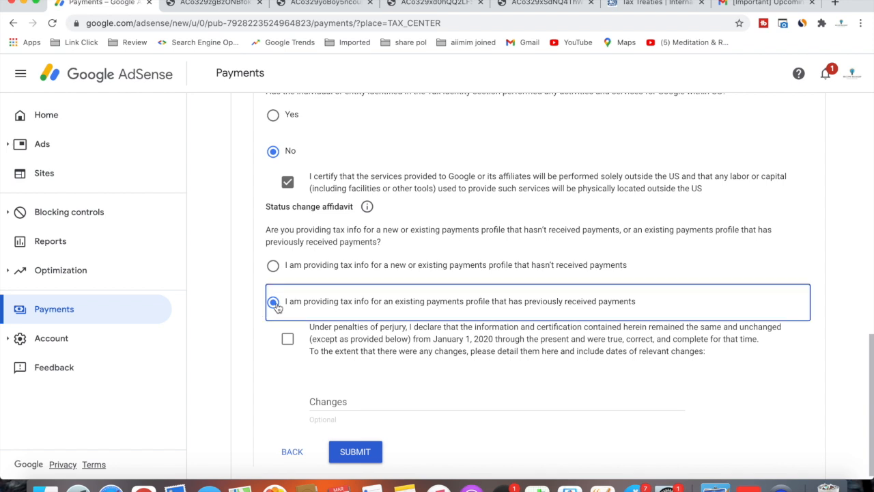
{"action": "left_click", "coordinate": [289, 339]}
{"action": "left_click", "coordinate": [351, 447]}
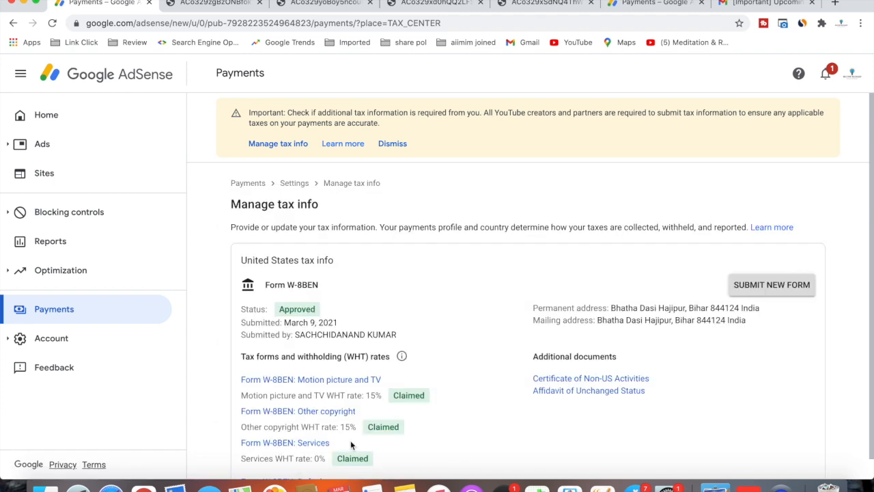
Step: Review the Approved Form W-8BEN status and its 15%, 15% and 0% claimed rates
{"action": "scroll", "coordinate": [364, 262], "scroll_direction": "down", "scroll_amount": 1}
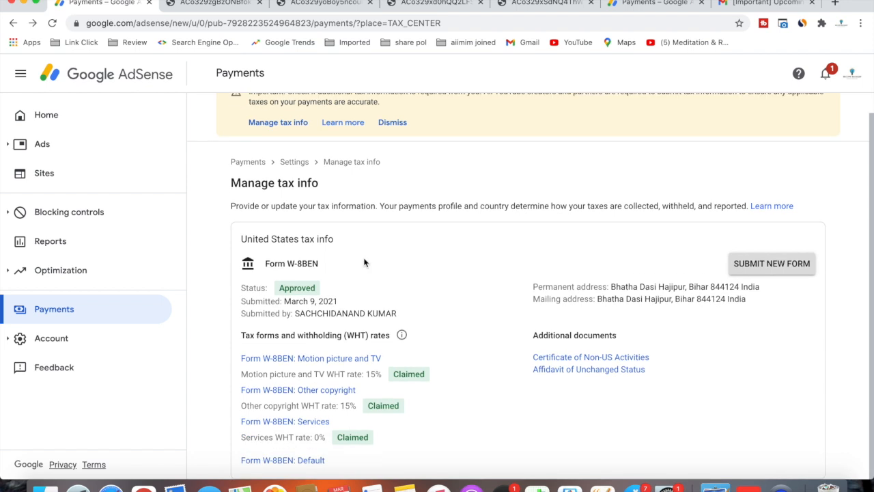
{"action": "double_click", "coordinate": [308, 284]}
{"action": "left_click", "coordinate": [364, 289]}
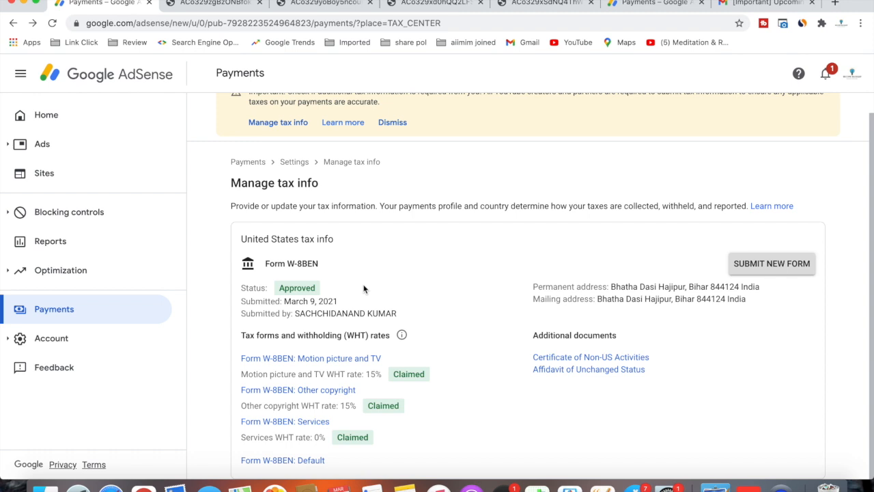